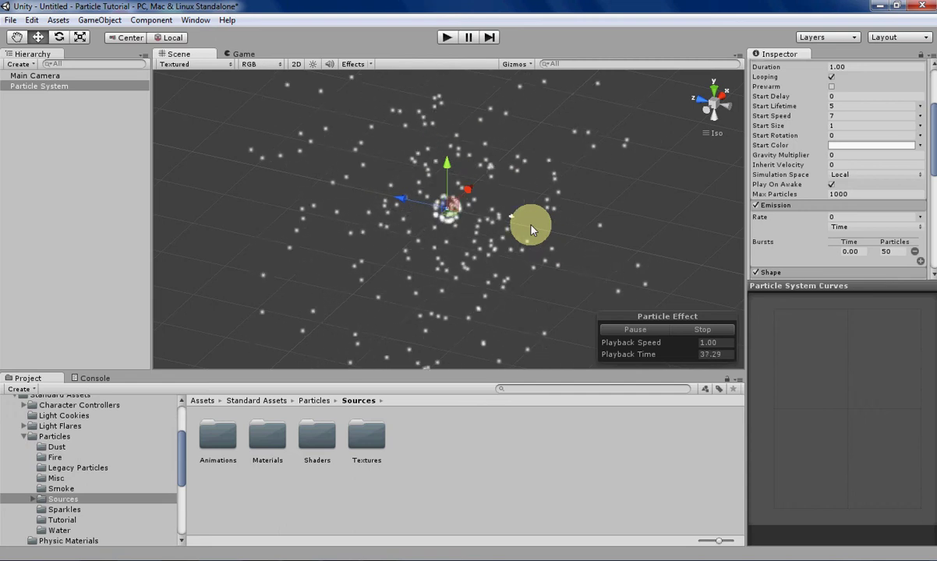
Examine the Particle System's main, Emission and Shape settings alongside the particle burst in the scene.
scroll(772, 203, "down", 5)
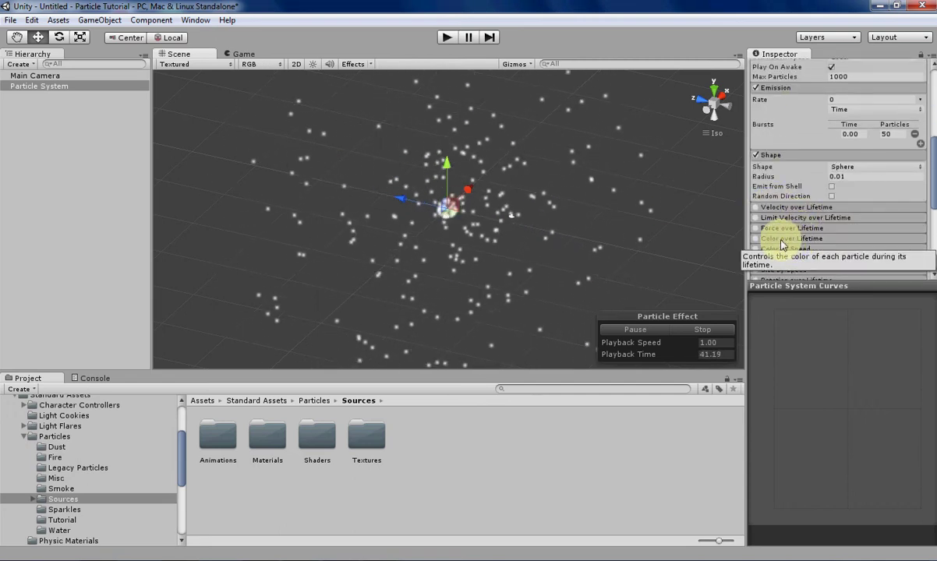
left_click_drag(612, 211, 515, 242, "alt")
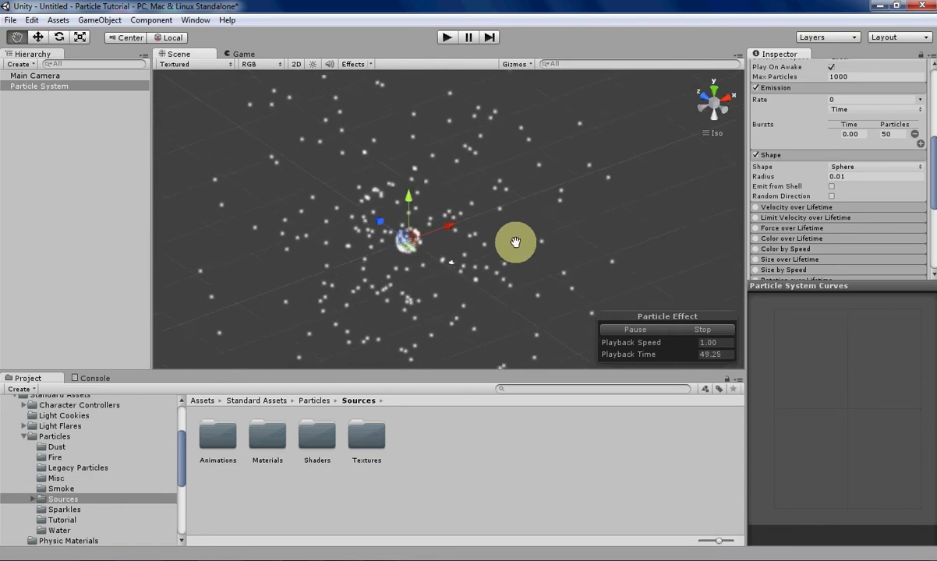
scroll(849, 211, "up", 5)
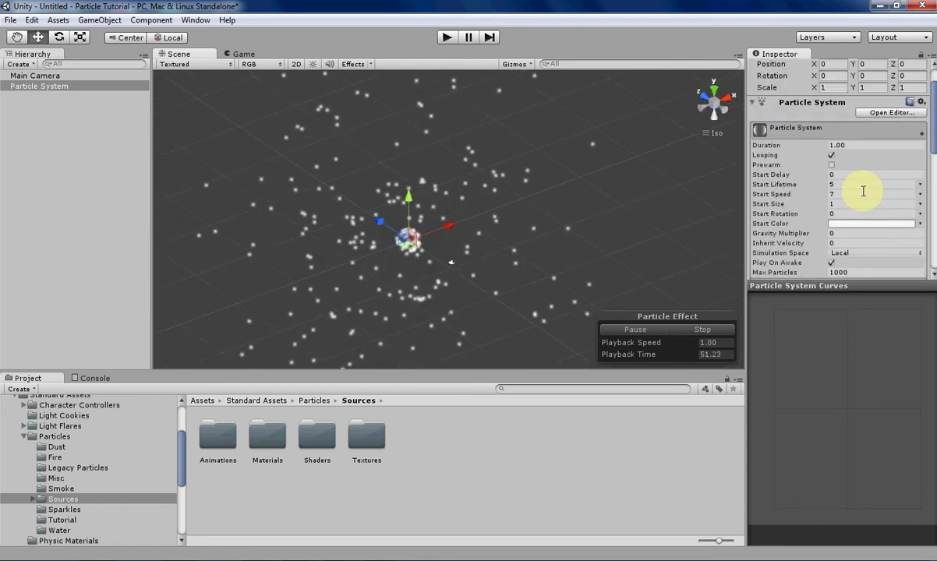
scroll(863, 191, "up", 2)
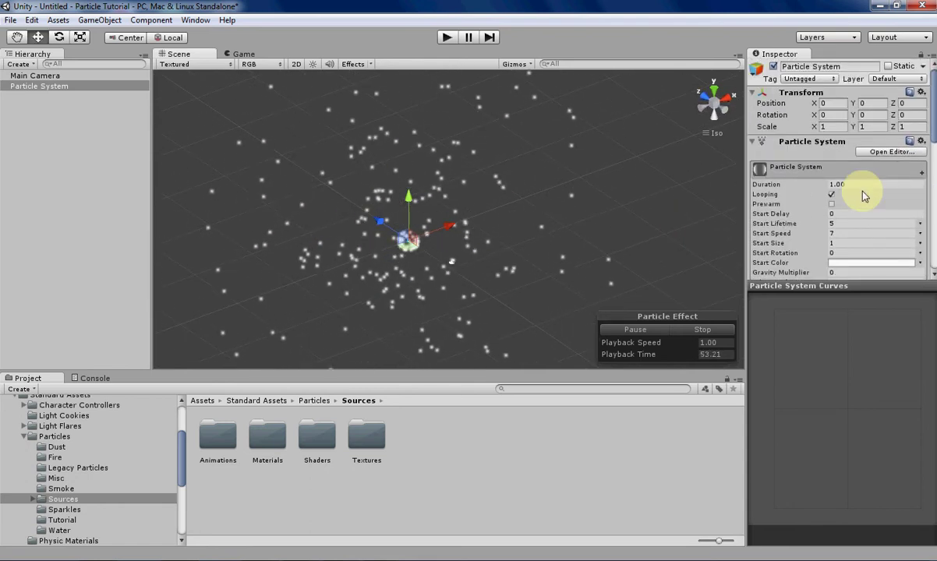
scroll(857, 215, "down", 4)
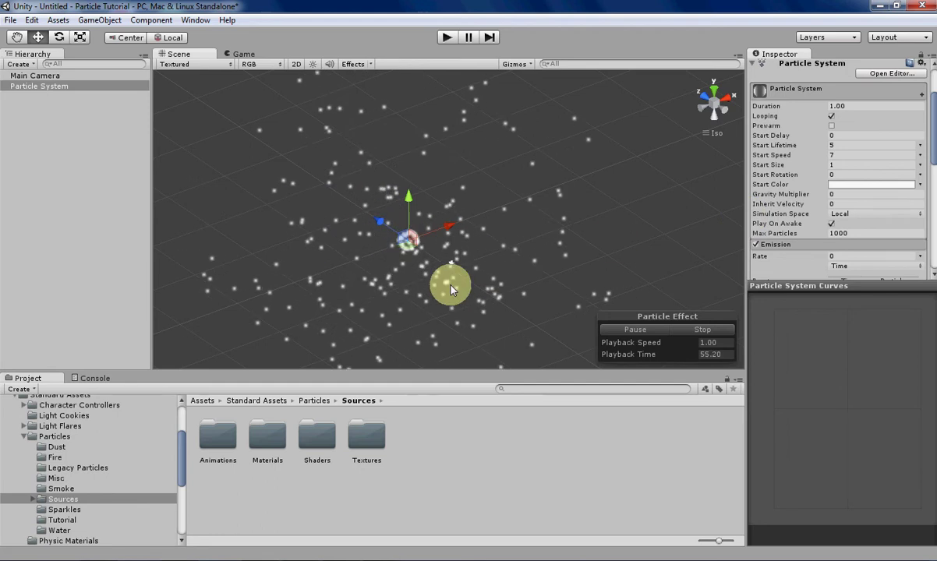
scroll(787, 175, "down", 4)
scroll(834, 191, "up", 3)
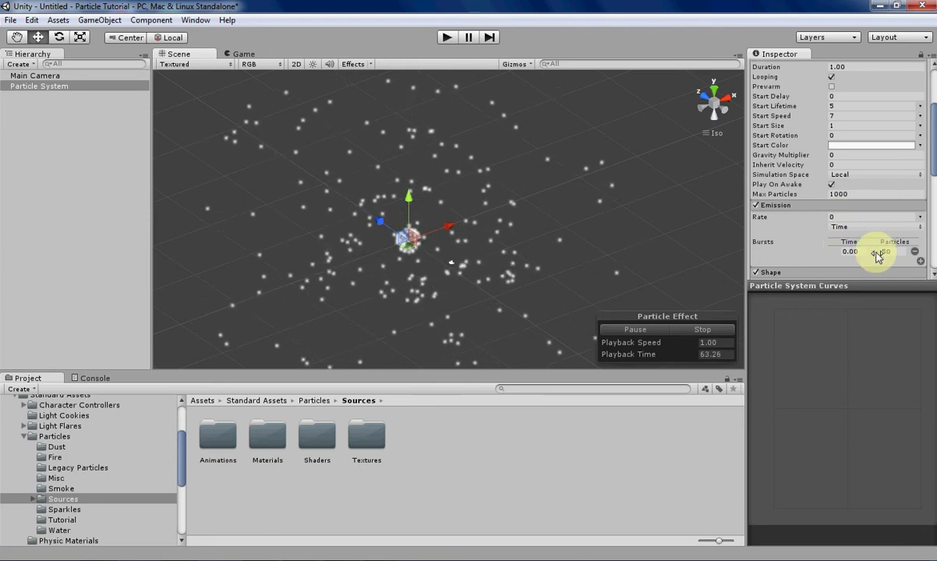
scroll(869, 219, "up", 5)
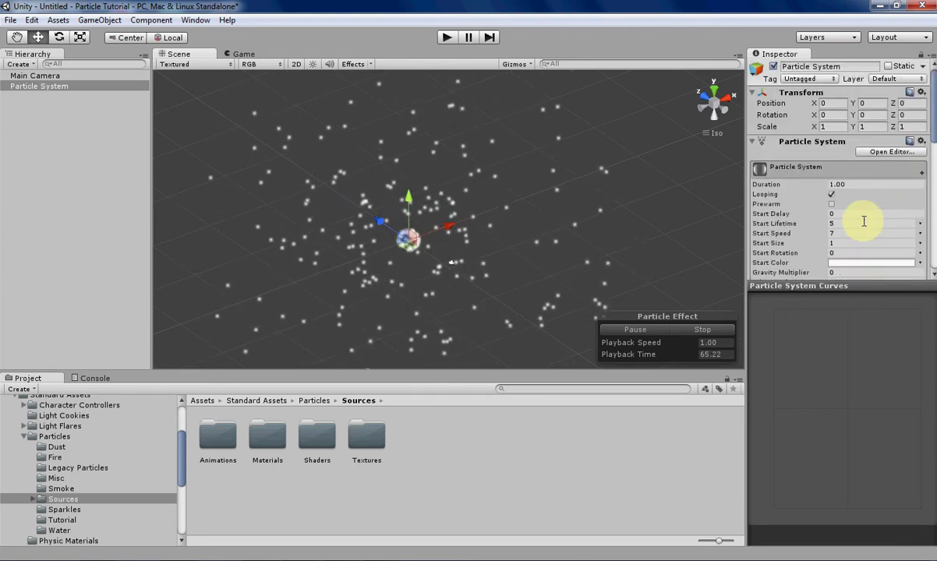
scroll(862, 218, "down", 2)
scroll(858, 208, "down", 3)
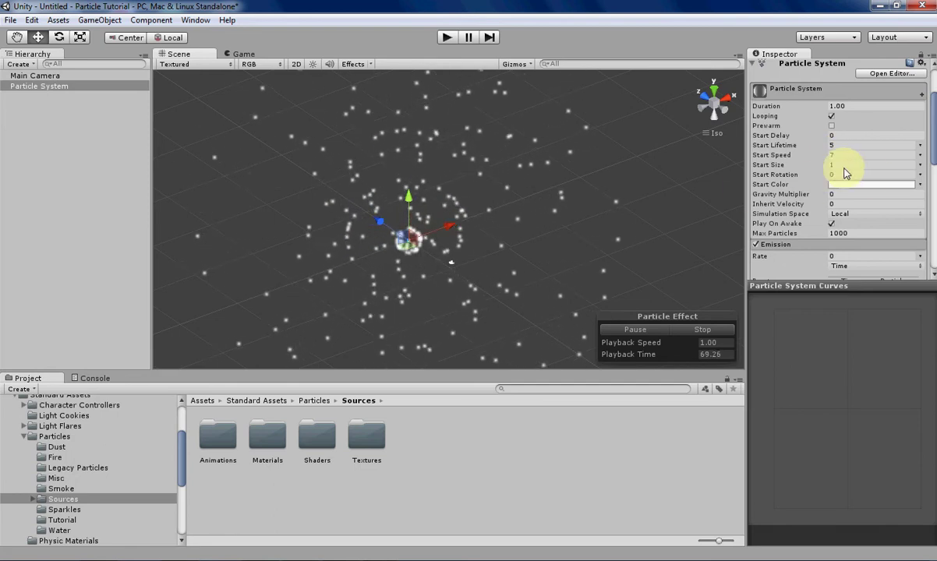
scroll(846, 173, "up", 2)
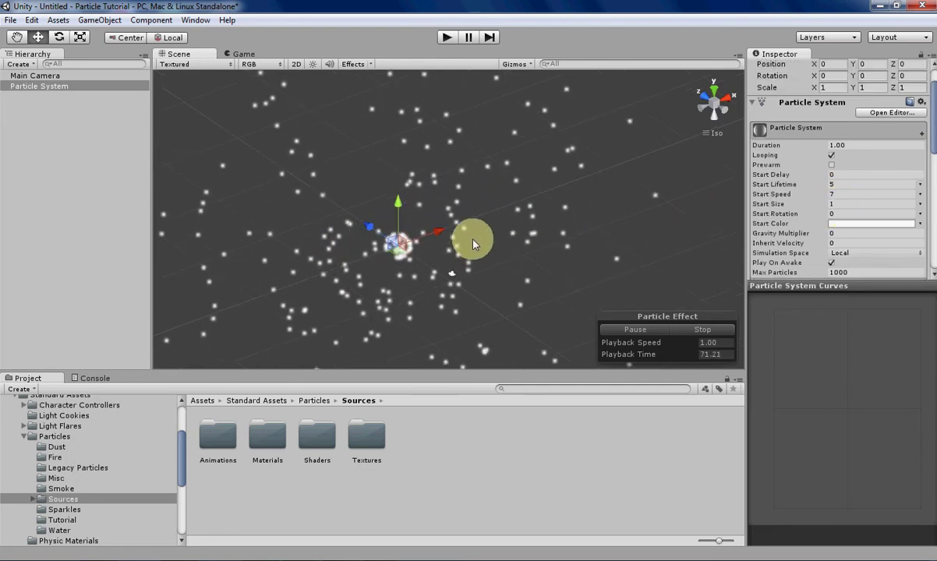
middle_click_drag(473, 244, 495, 185)
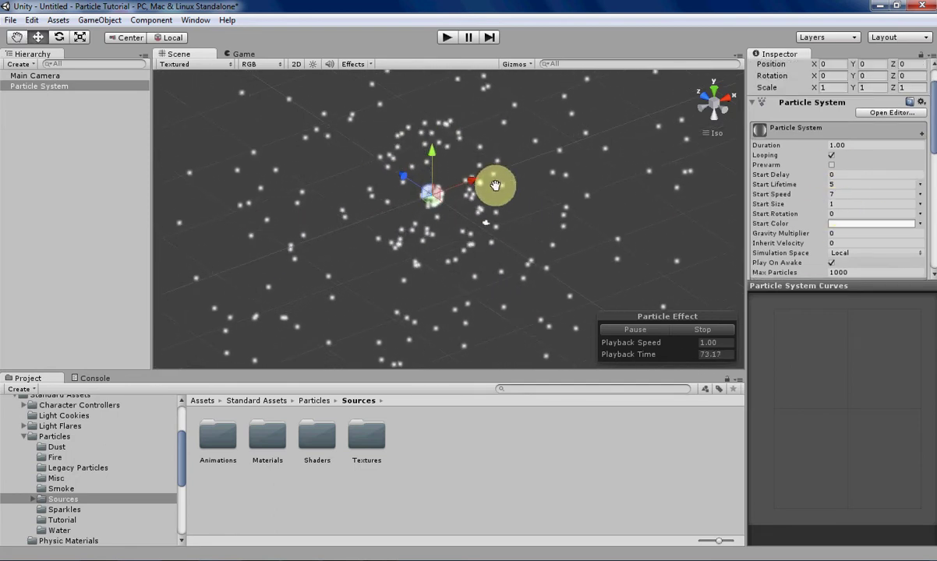
Enable the Color over Lifetime module on the Particle System.
scroll(809, 211, "down", 8)
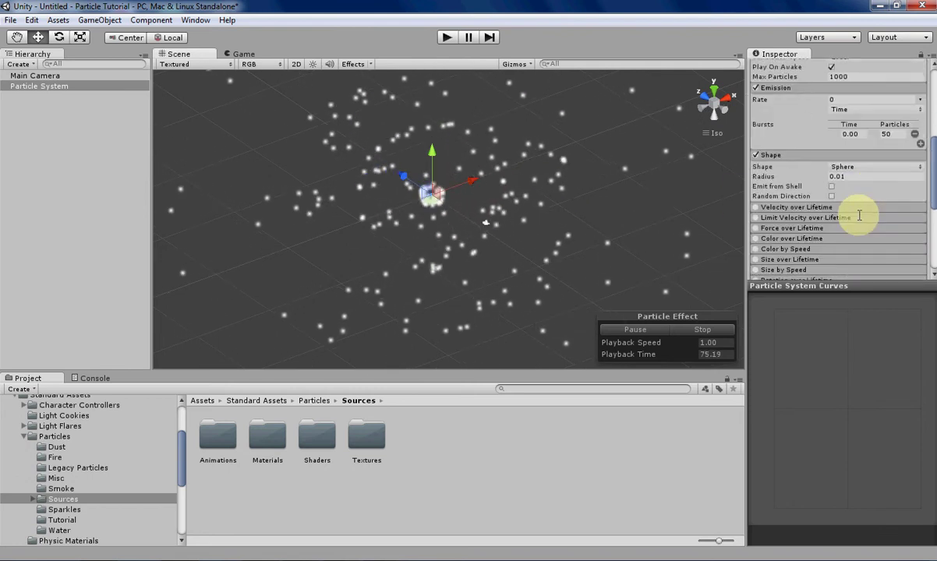
scroll(859, 216, "down", 2)
left_click(759, 200)
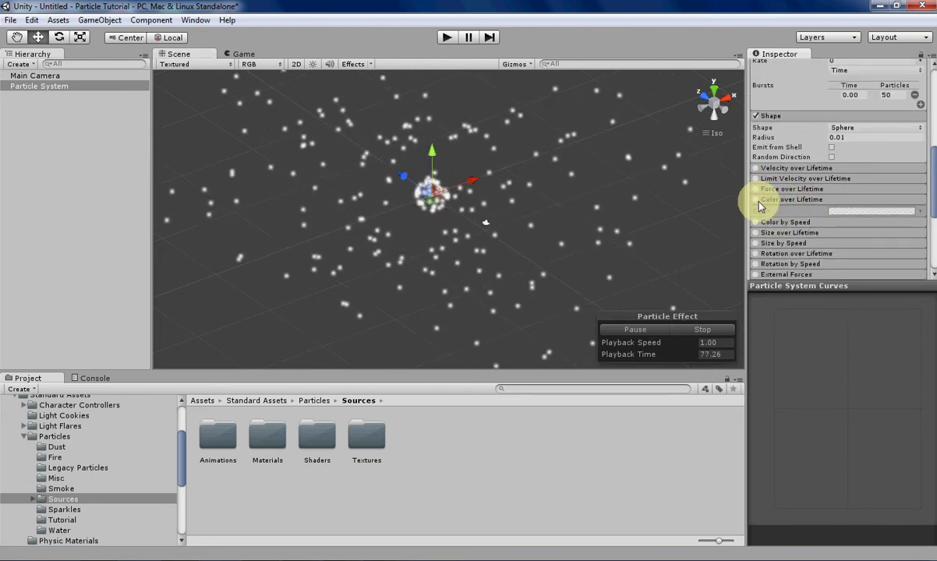
left_click(755, 199)
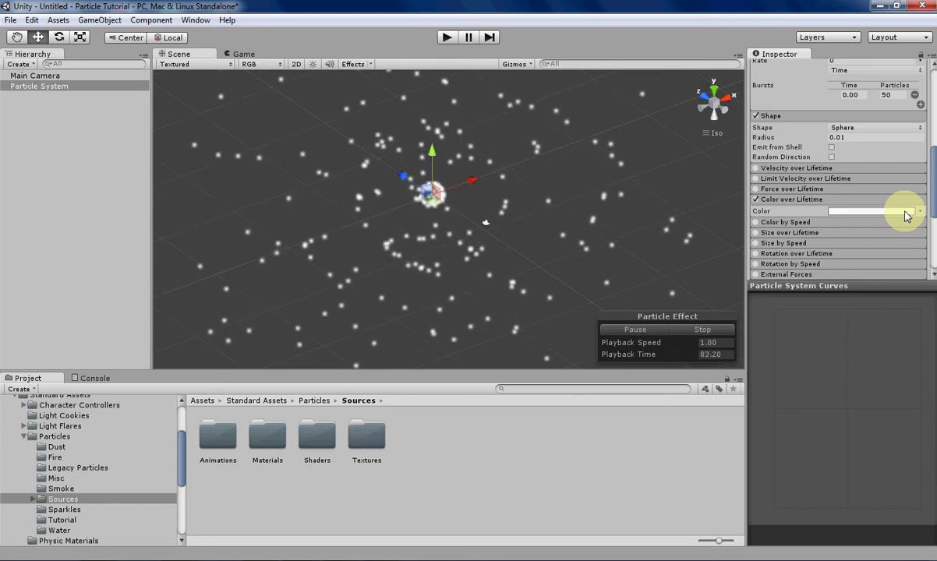
scroll(907, 216, "down", 5)
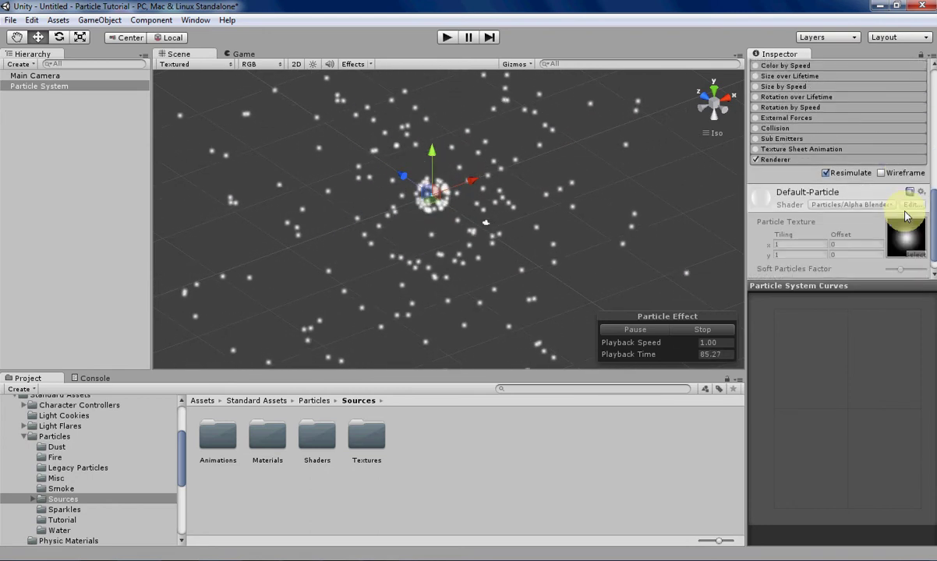
scroll(904, 214, "up", 5)
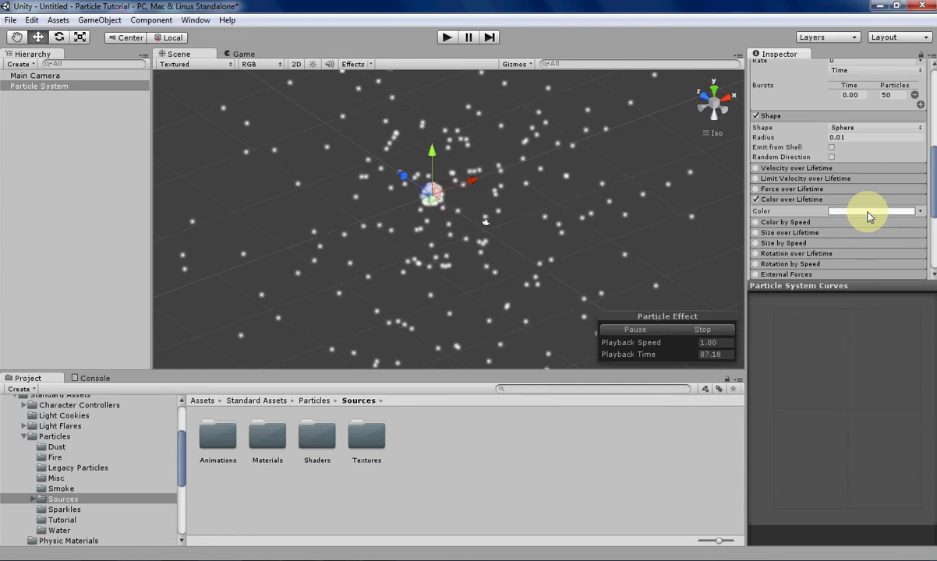
Examine the start and end alpha keys of the Color over Lifetime gradient.
left_click(869, 211)
left_click_drag(780, 377, 811, 249)
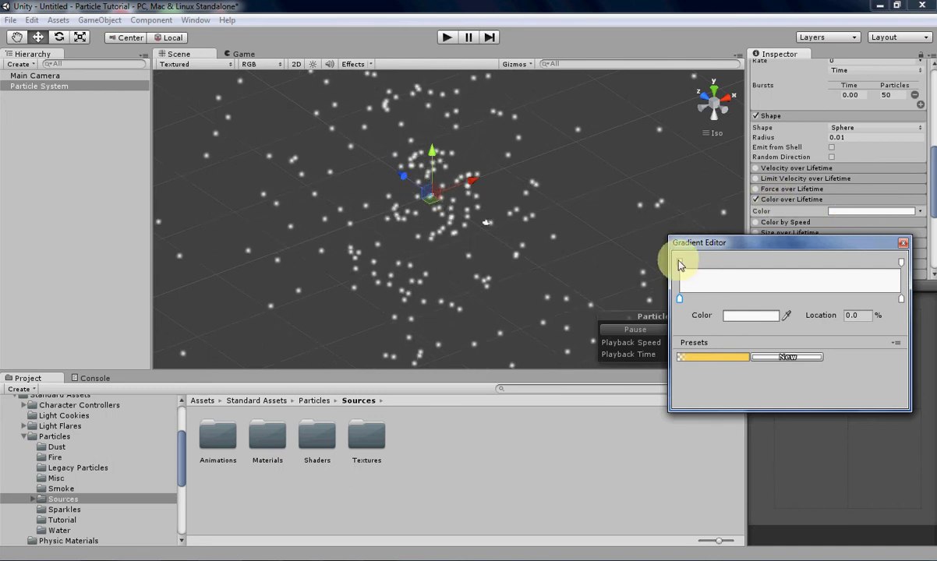
left_click(902, 264)
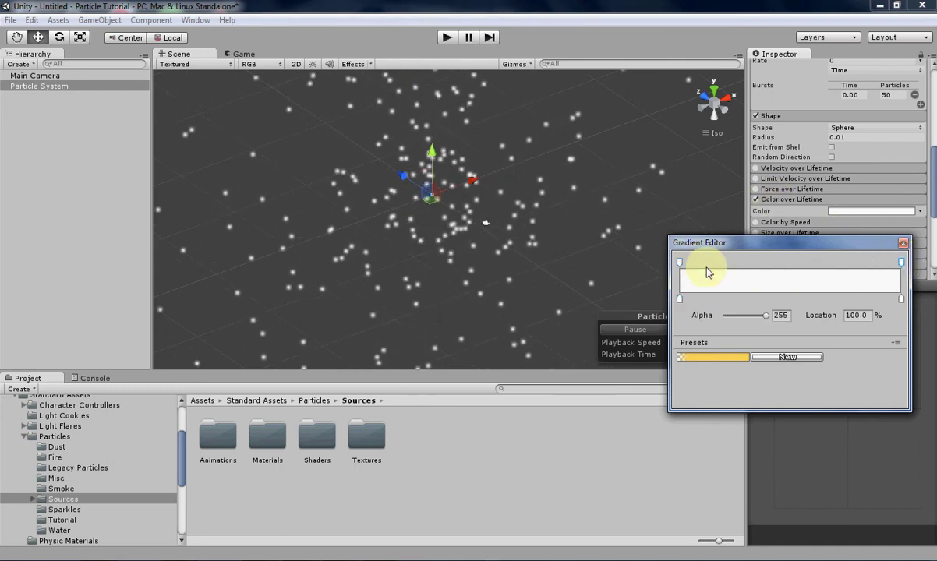
left_click(679, 262)
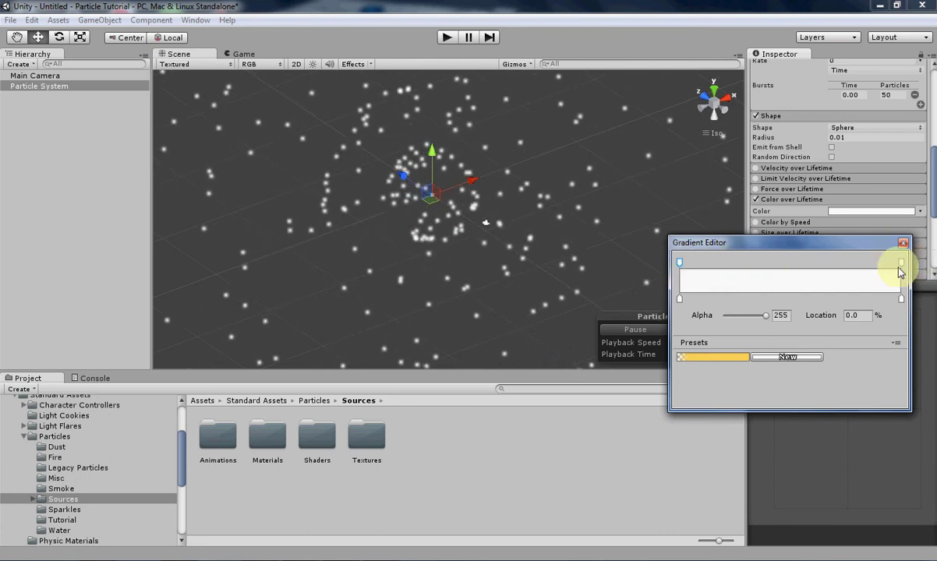
mouse_move(902, 265)
left_mouse_down()
mouse_move(778, 265)
mouse_move(909, 259)
left_mouse_up()
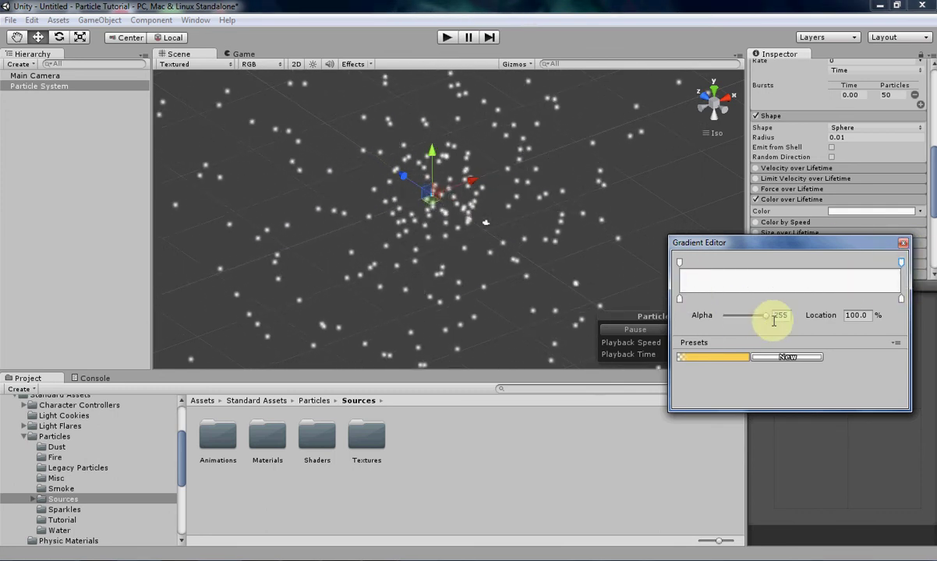
left_click(553, 270)
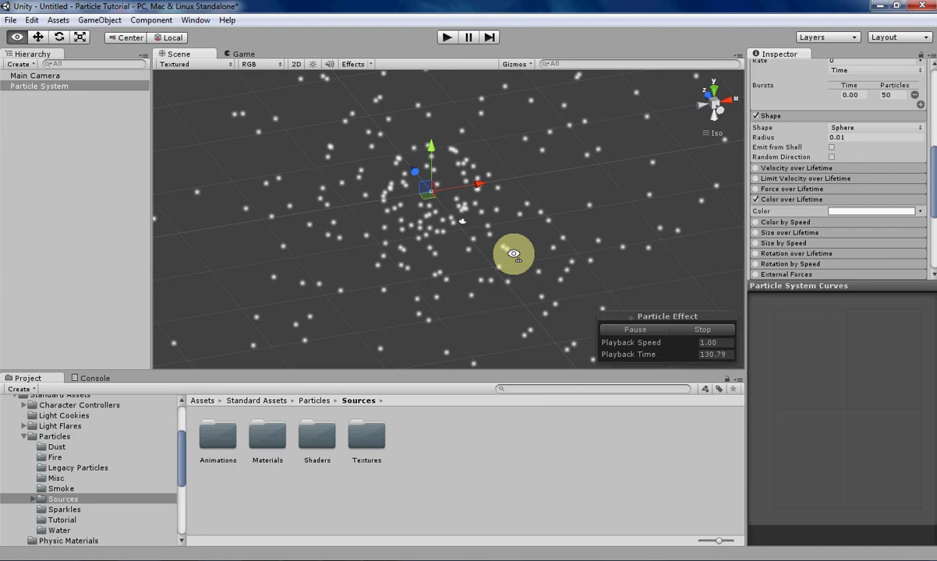
Set the alpha at the start of the Color over Lifetime gradient to 0 so particles fade in.
left_click(857, 210)
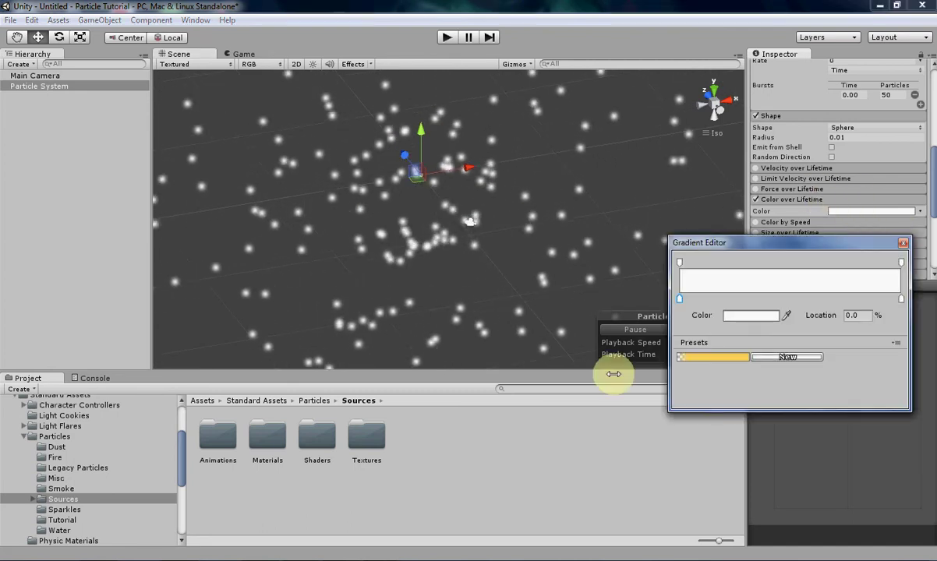
left_click(680, 262)
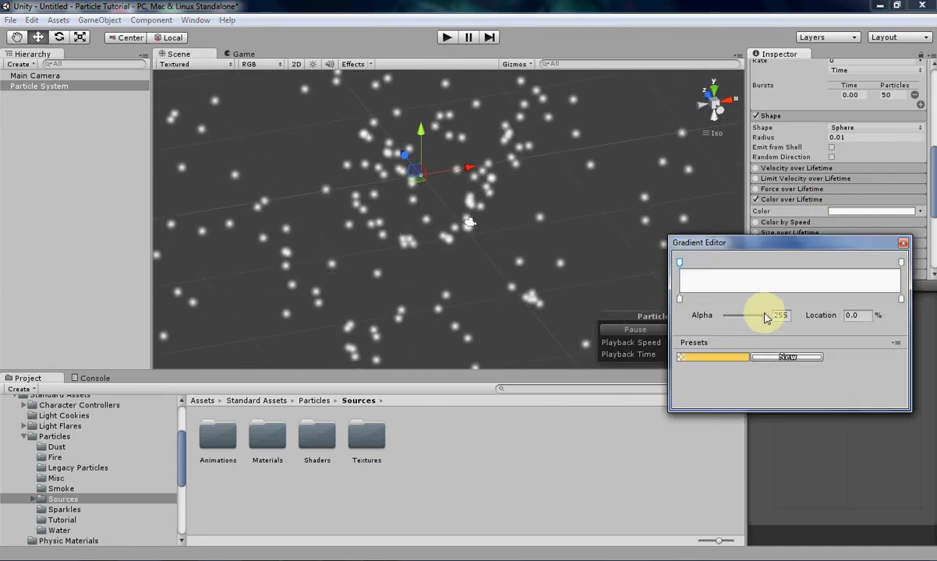
left_click_drag(769, 317, 717, 315)
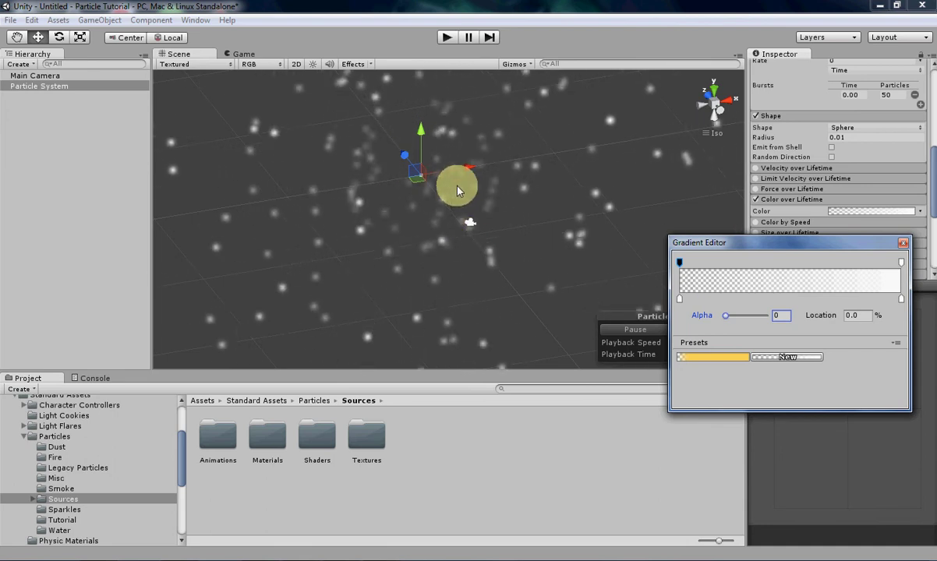
scroll(457, 190, "down", 5)
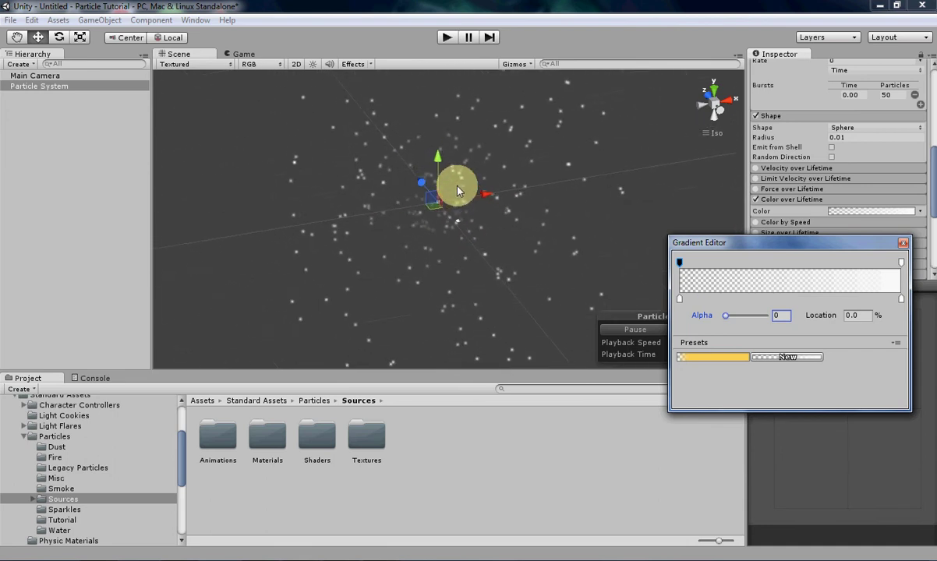
key("Escape")
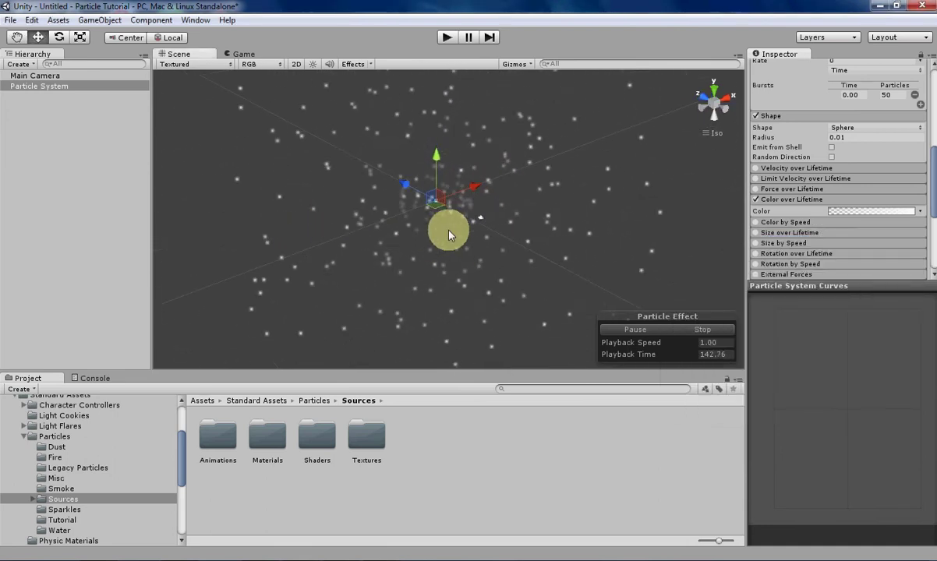
Set the gradient's end alpha to 0 and add an alpha key at 50% with alpha 255.
middle_click_drag(426, 199, 448, 241)
left_click(880, 211)
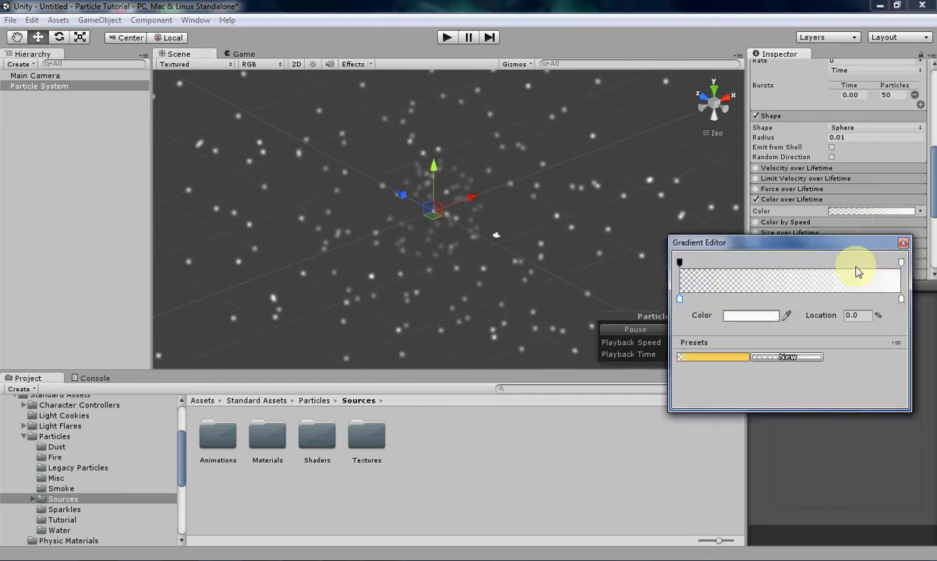
left_click(901, 263)
left_click_drag(766, 315, 711, 320)
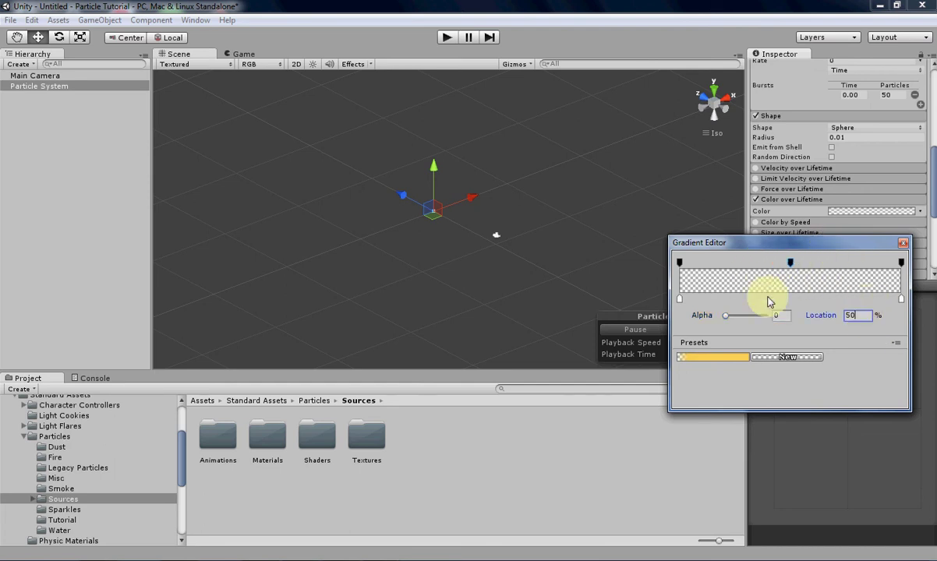
left_click_drag(727, 320, 774, 315)
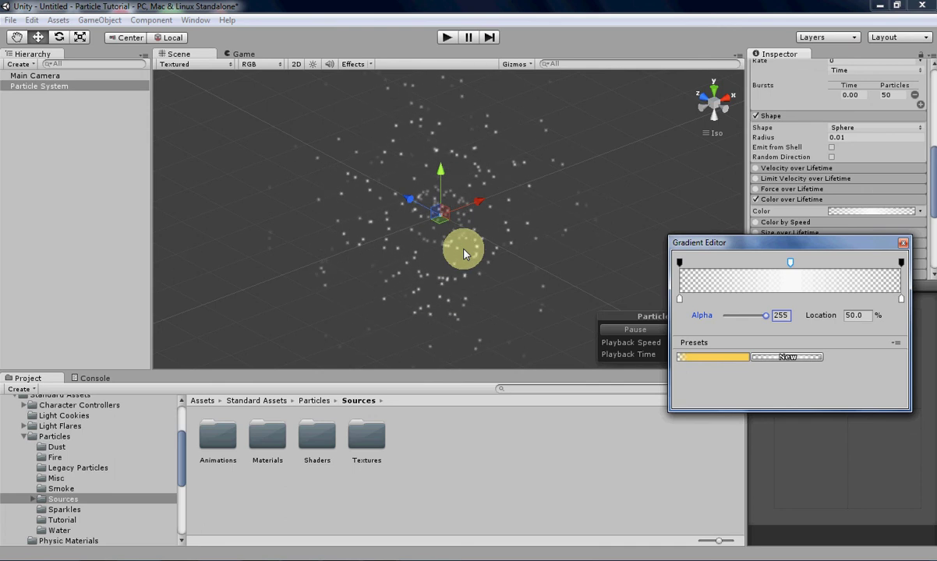
Set the gradient's start color key to pure red (R 255, G 0, B 0).
left_click(680, 300)
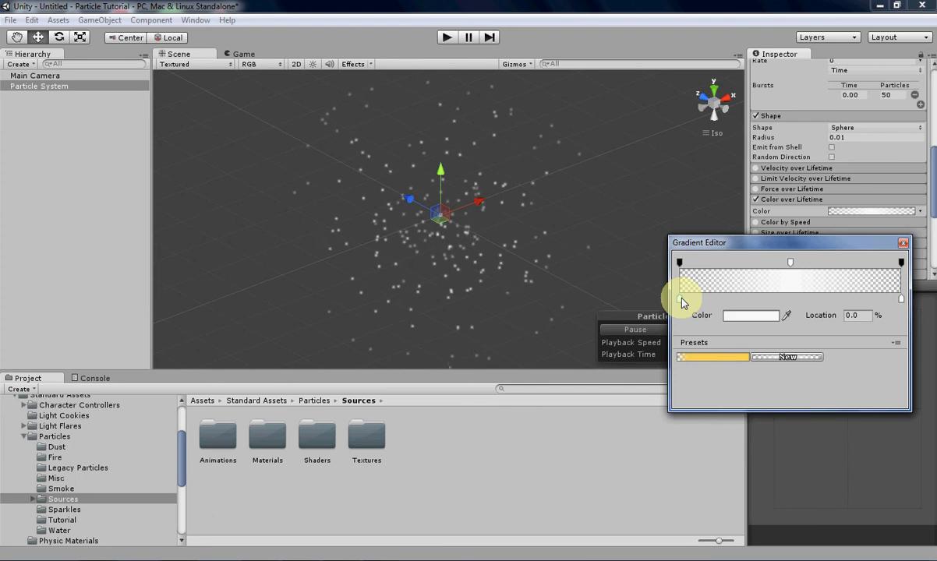
left_click(771, 316)
left_click_drag(819, 217, 855, 207)
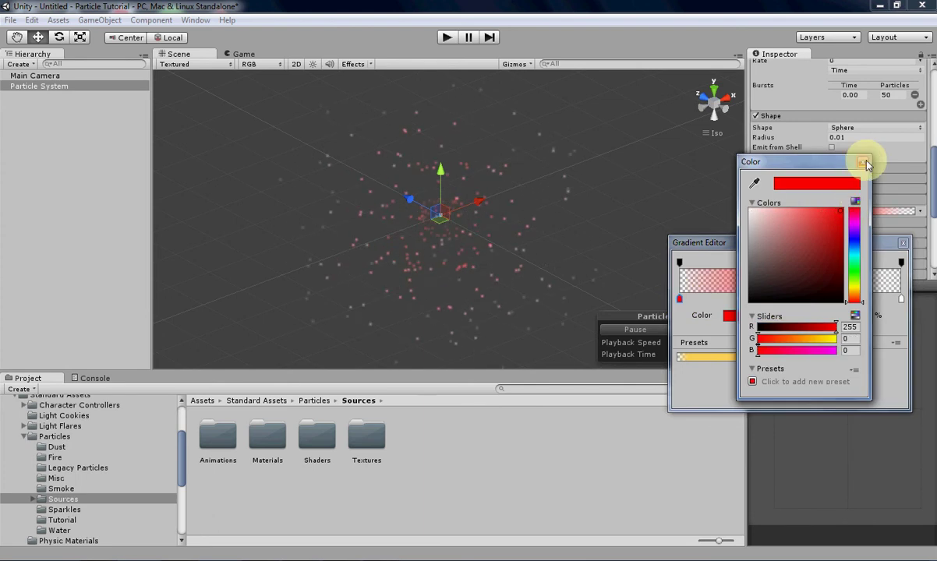
left_click(864, 163)
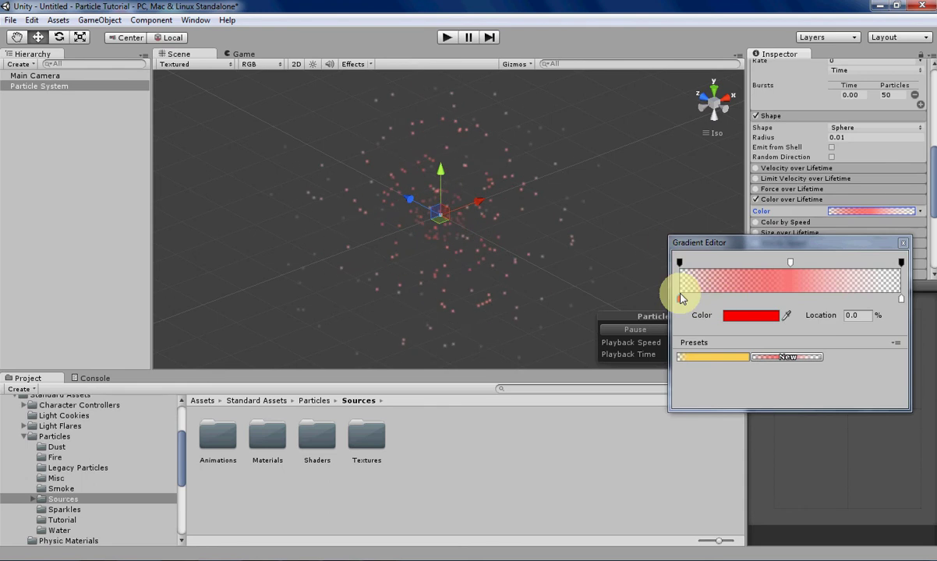
Try moving the red color key along the gradient and adding another color key near the middle.
left_click_drag(679, 300, 712, 301)
left_click(869, 318)
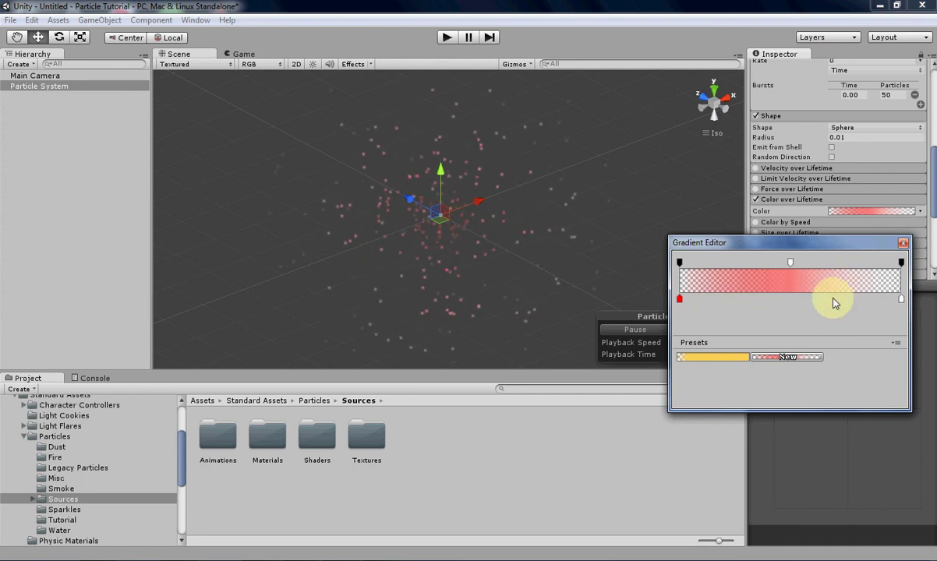
left_click(902, 298)
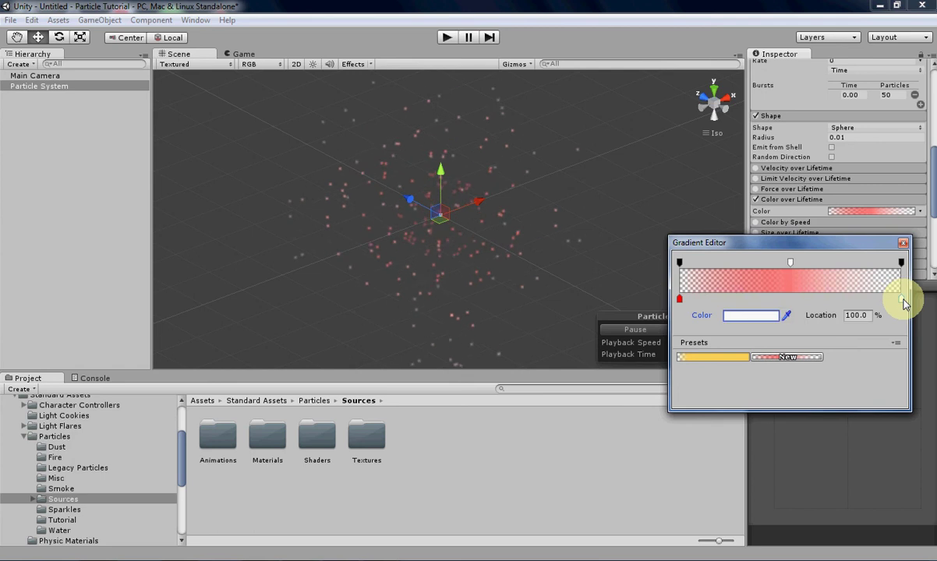
left_click(793, 300)
left_click_drag(787, 285, 895, 307)
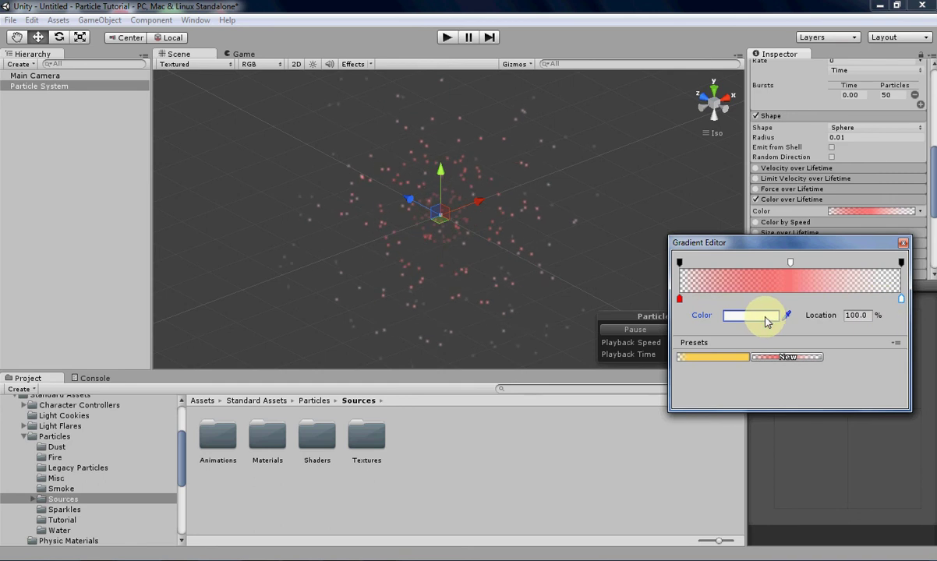
Set the color key at the end (100%) of the Color over Lifetime gradient to saturated blue.
left_click(765, 318)
left_click_drag(857, 240, 855, 242)
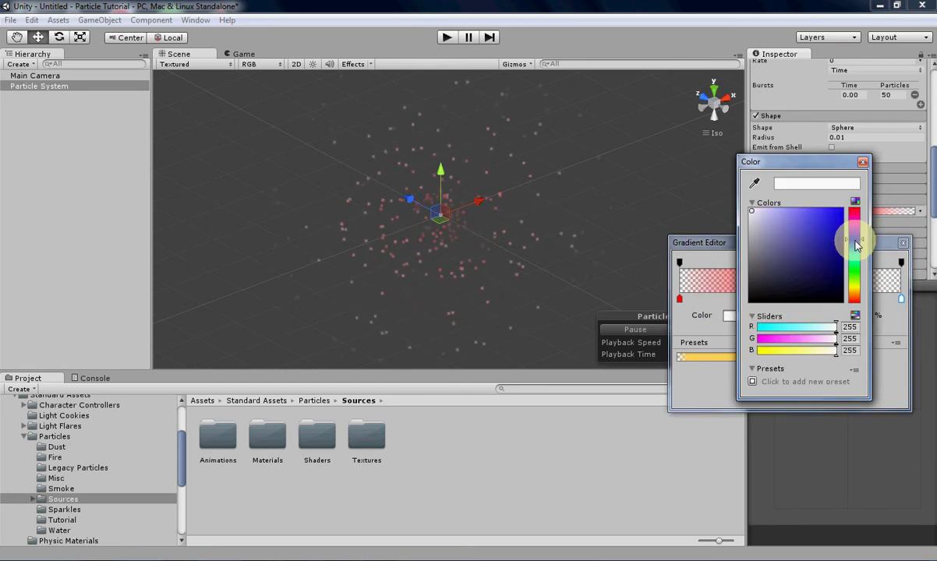
left_click_drag(815, 209, 860, 209)
left_click(862, 162)
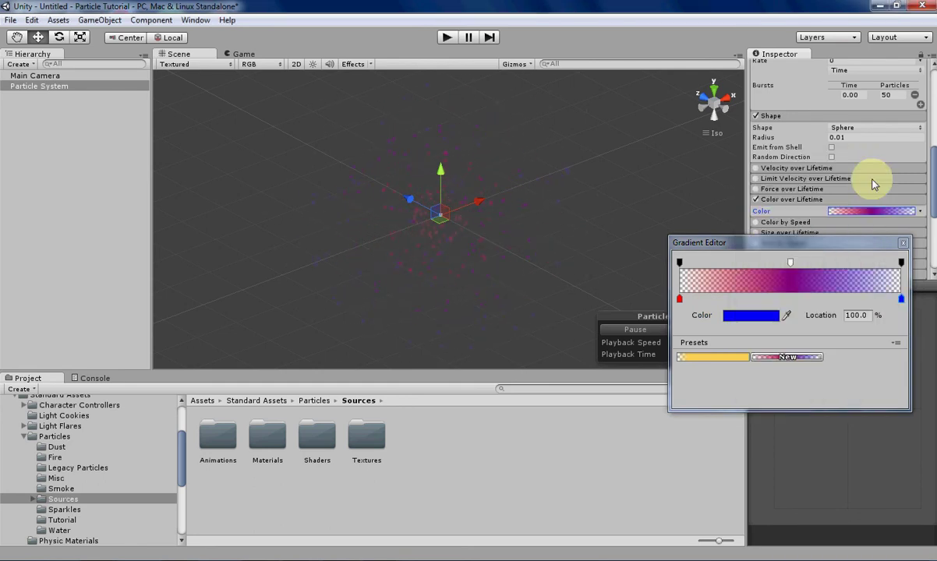
left_click(472, 254)
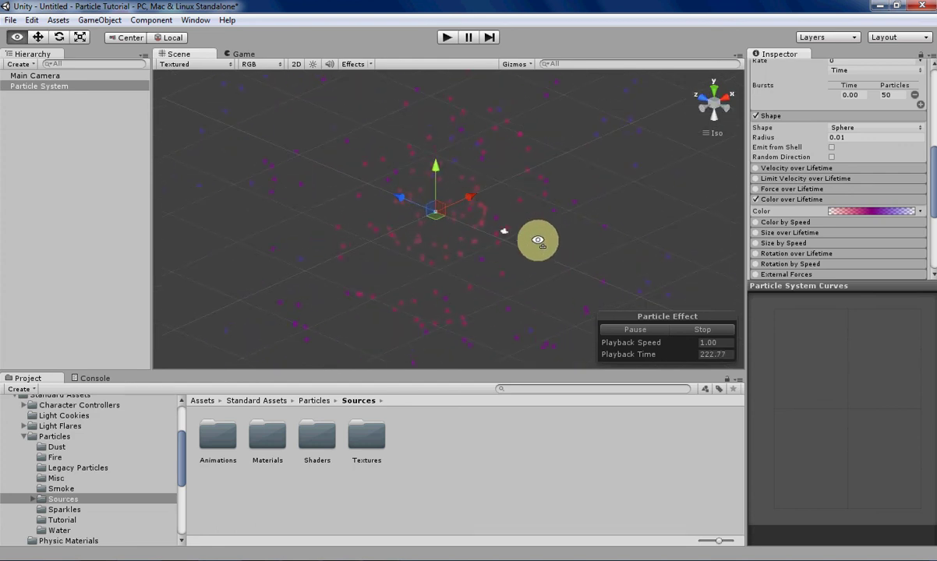
Save the red-to-blue fading Color over Lifetime gradient as a new preset.
left_click(886, 212)
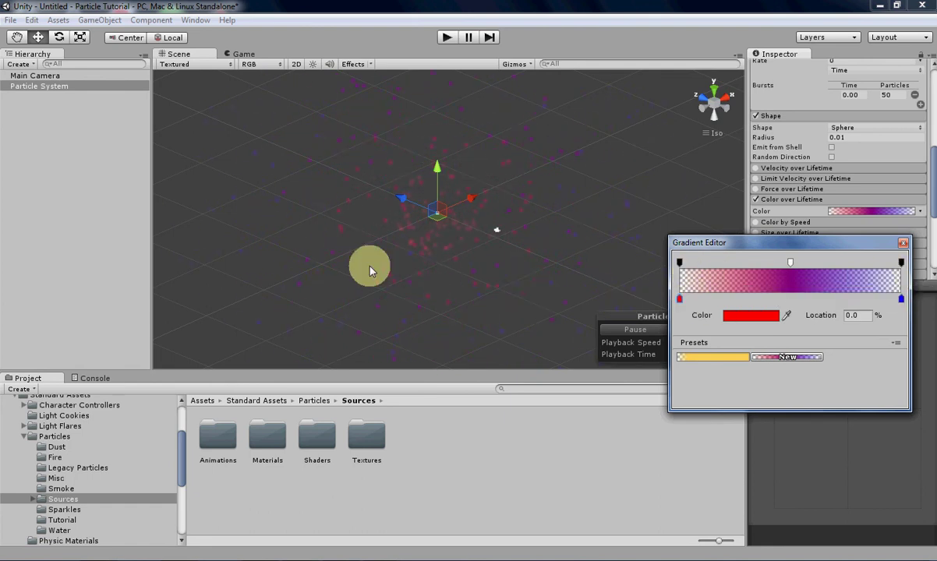
left_click(789, 262)
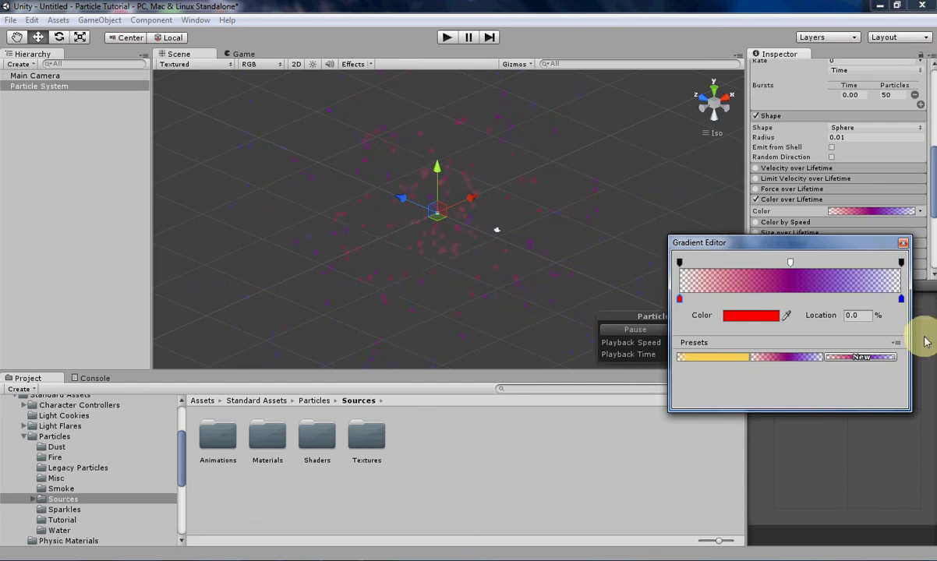
left_click(903, 247)
Switch the Color over Lifetime mode to Random Between Two Gradients and view the particle burst from another angle.
left_click(921, 212)
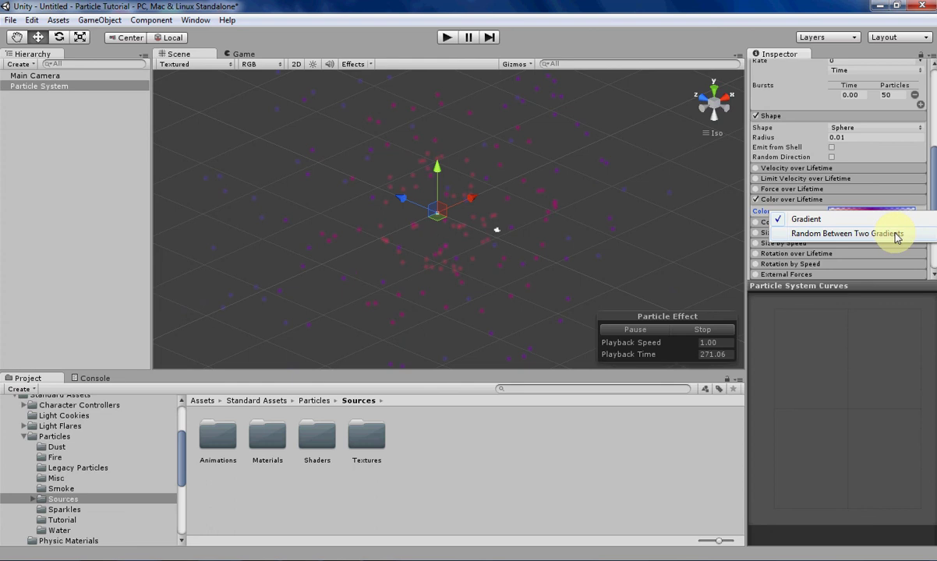
left_click(893, 235)
left_click_drag(688, 233, 516, 209, "alt")
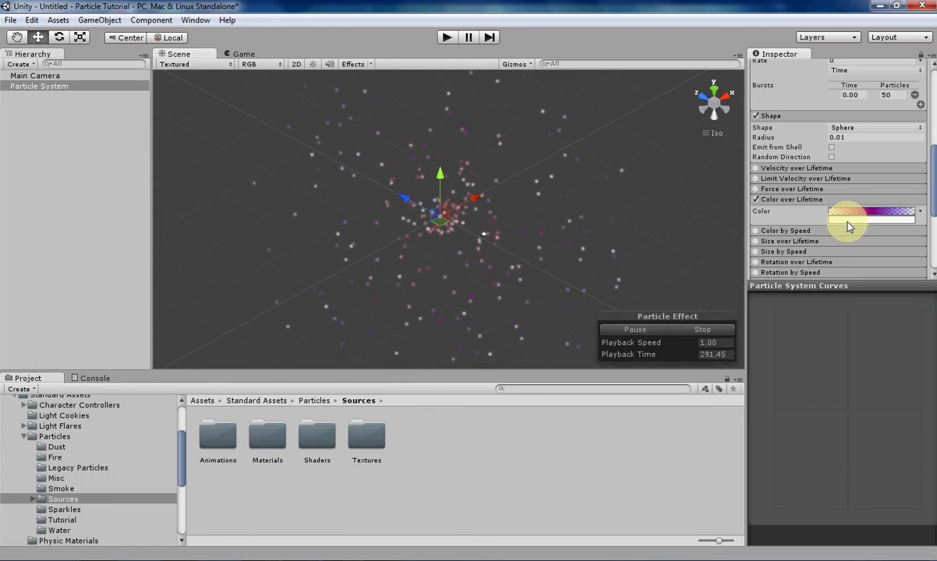
left_click_drag(570, 247, 487, 211, "alt")
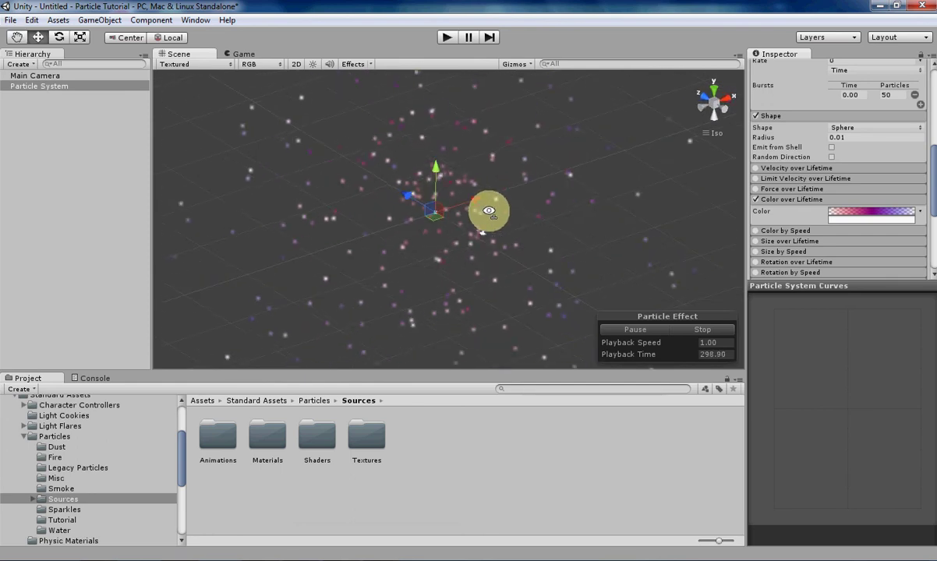
Examine the start and end alpha keys of the upper Color over Lifetime gradient and inspect the particle burst.
left_click(867, 215)
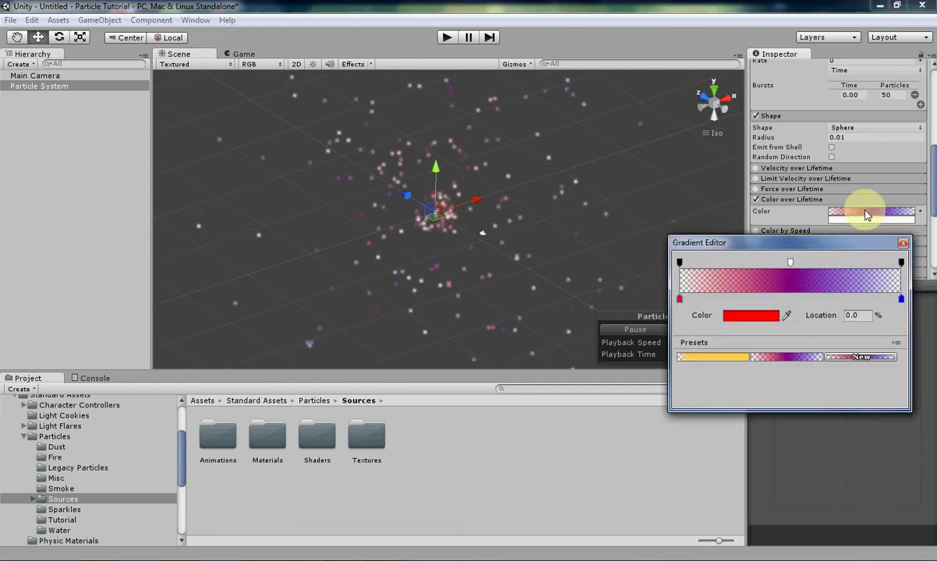
left_click(901, 262)
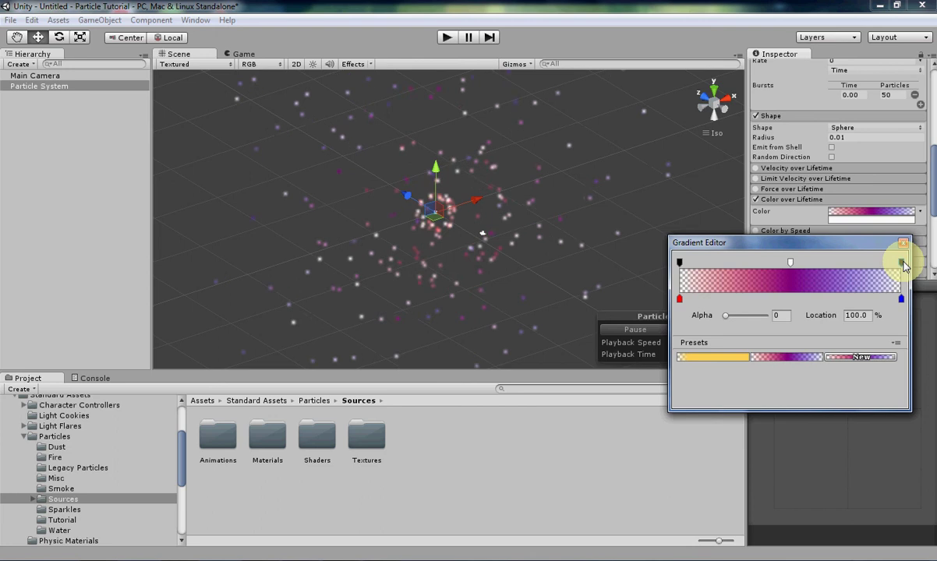
left_click(682, 262)
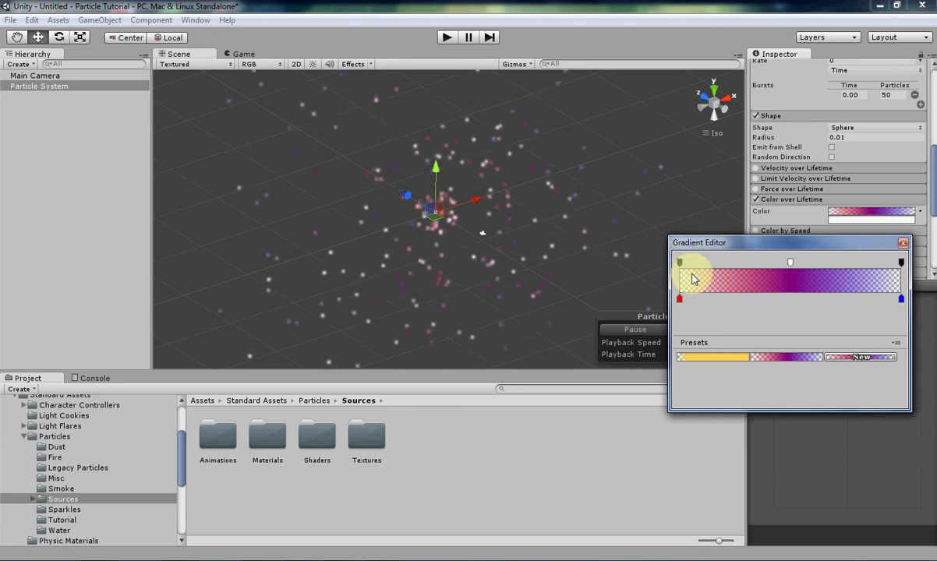
left_click(903, 242)
left_click_drag(465, 220, 493, 215, "alt")
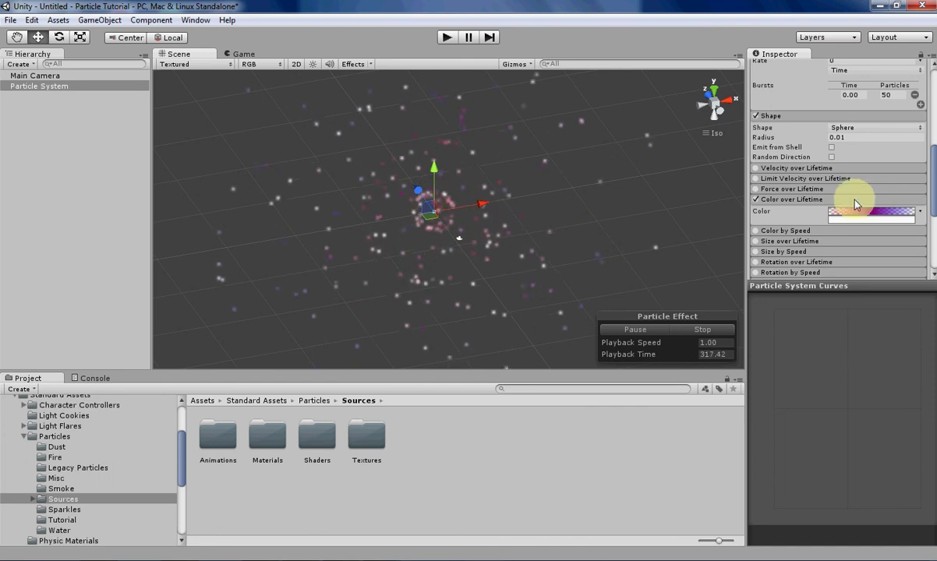
left_click(871, 214)
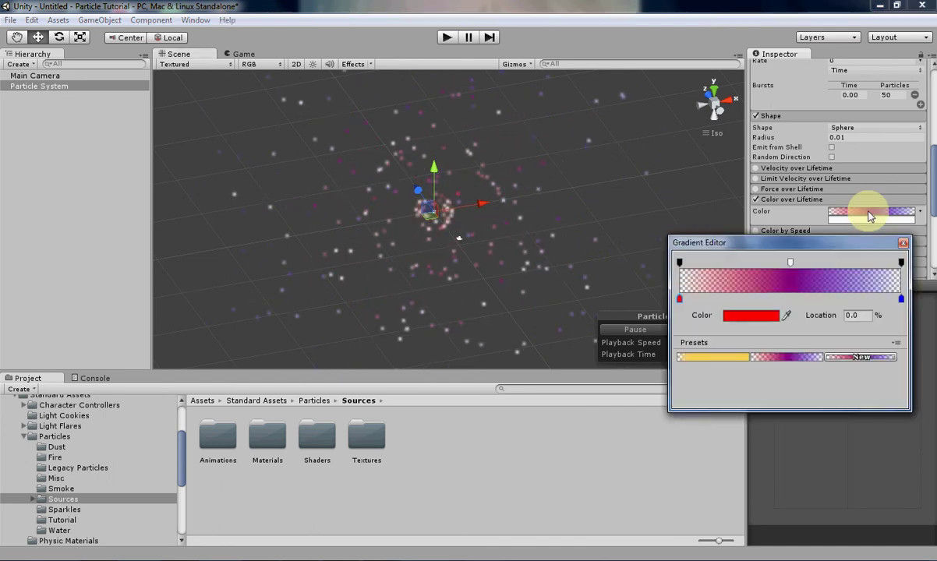
left_click(903, 244)
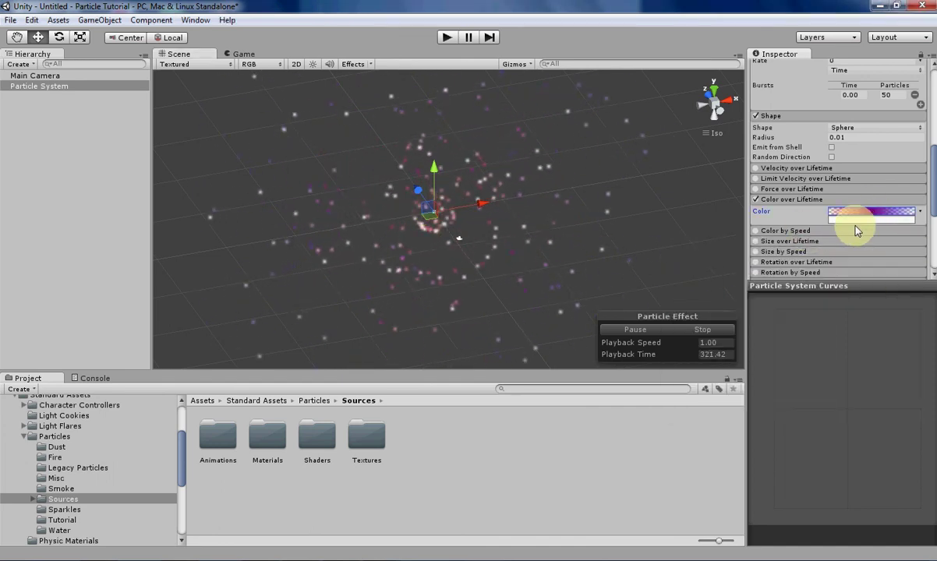